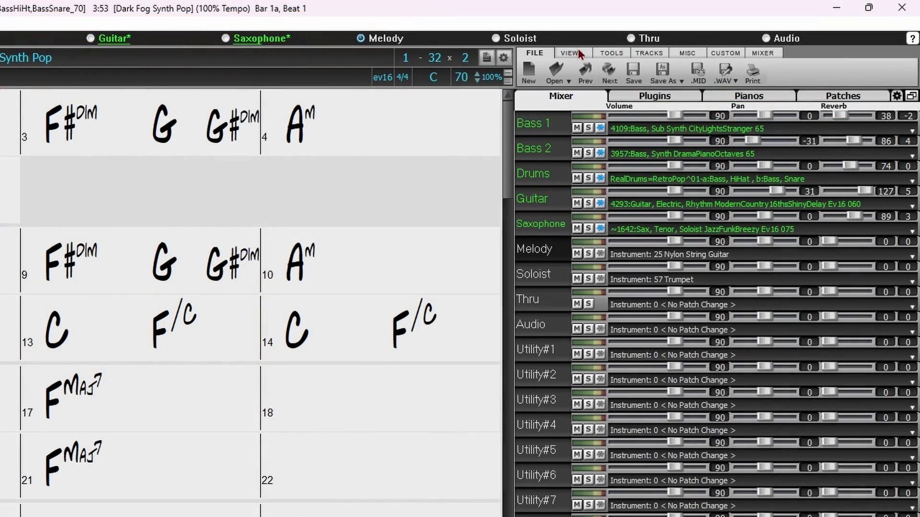
Open the Tracks window from the VIEWS ribbon tab for the Dark Fog Synth Pop song.
{"action": "left_click", "coordinate": [573, 53]}
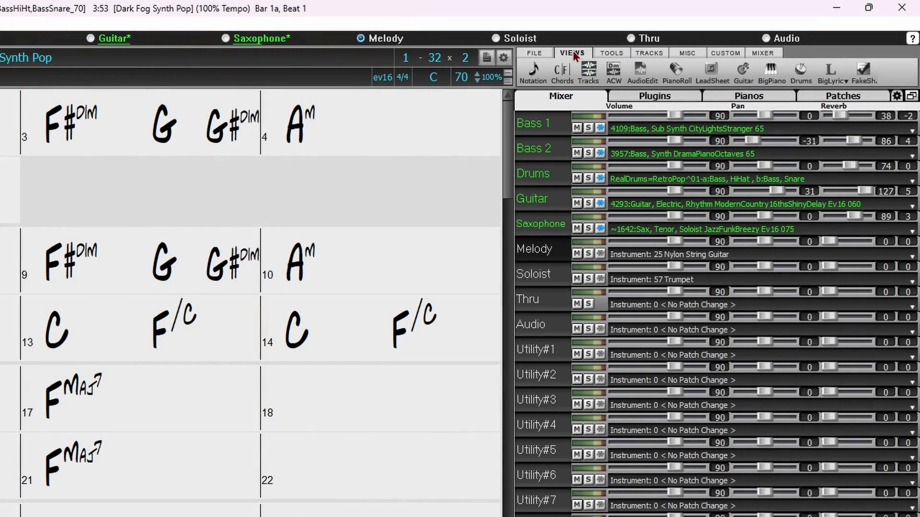
{"action": "left_click", "coordinate": [589, 79]}
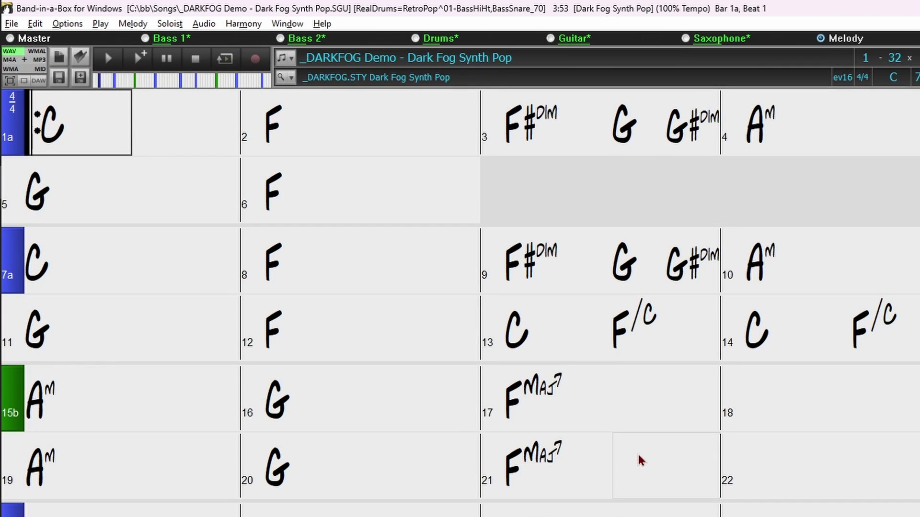
Choose Tracks Window from the Window menu to display the song's tracks as waveforms.
{"action": "left_click", "coordinate": [287, 24]}
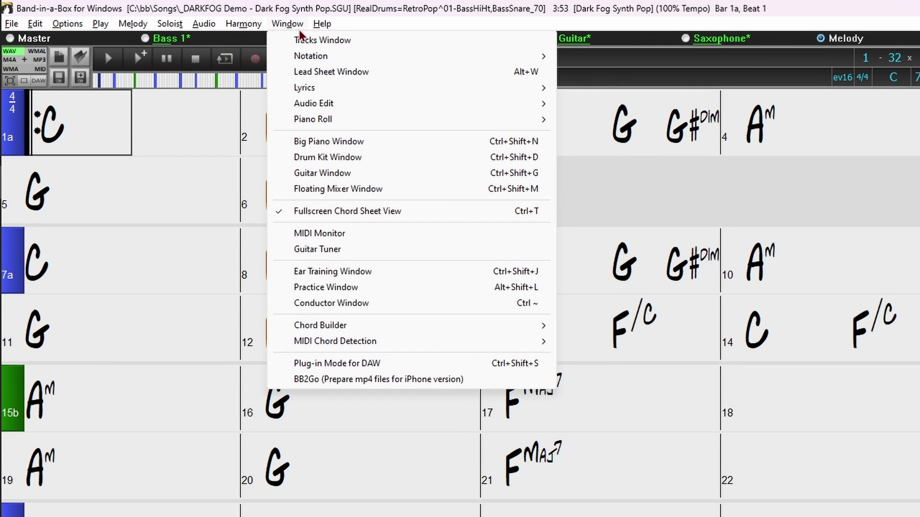
{"action": "left_click", "coordinate": [309, 41]}
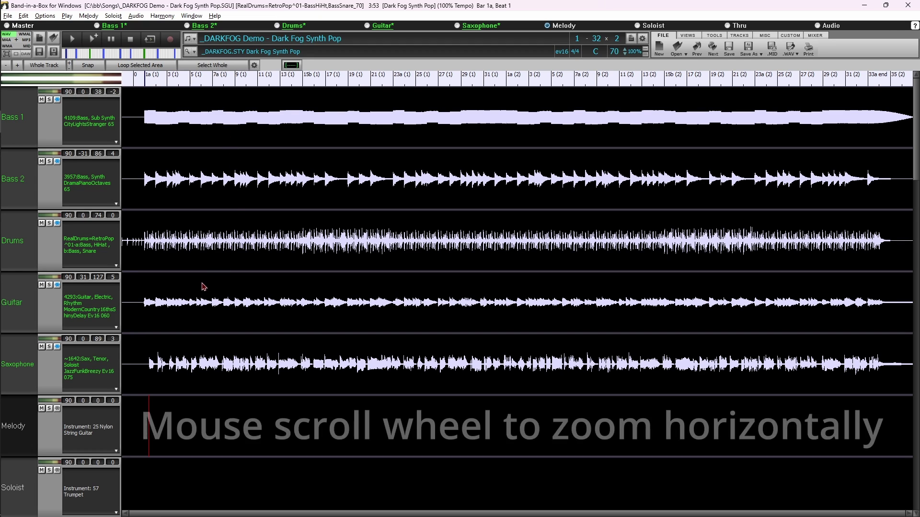
{"action": "scroll", "coordinate": [177, 289], "scroll_direction": "up", "scroll_amount": 6}
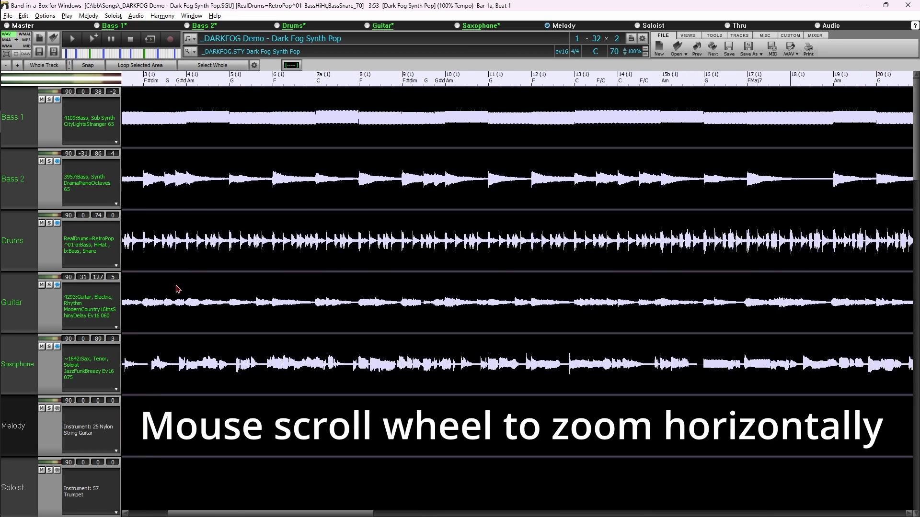
{"action": "scroll", "coordinate": [177, 289], "scroll_direction": "down", "scroll_amount": 6}
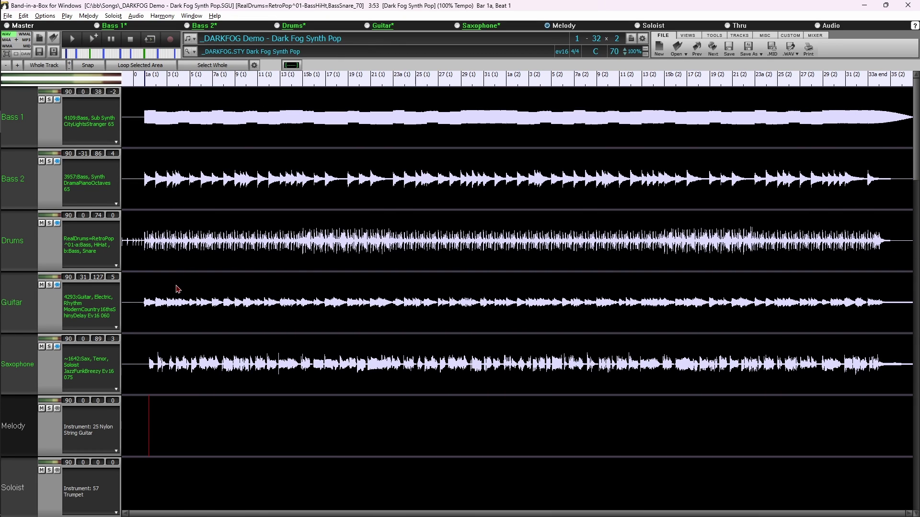
{"action": "scroll", "coordinate": [154, 290], "scroll_direction": "up", "scroll_amount": 5, "text": "ctrl"}
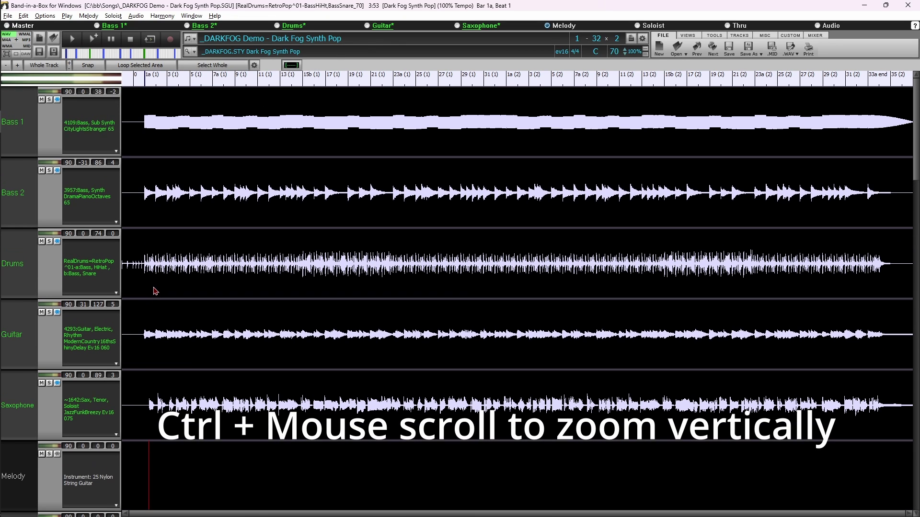
{"action": "scroll", "coordinate": [154, 290], "scroll_direction": "down", "scroll_amount": 2, "text": "ctrl"}
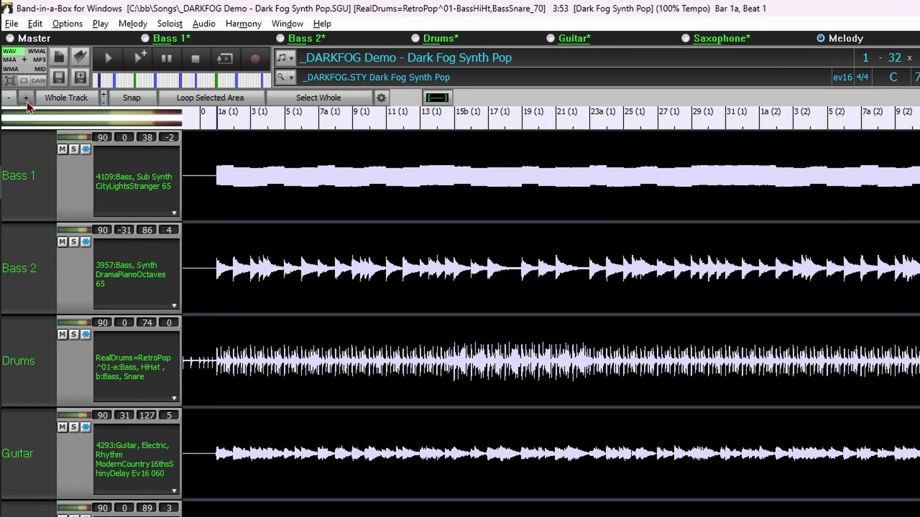
{"action": "left_click", "coordinate": [10, 100]}
{"action": "left_click", "coordinate": [10, 99]}
{"action": "left_click", "coordinate": [10, 100]}
{"action": "left_click", "coordinate": [10, 99]}
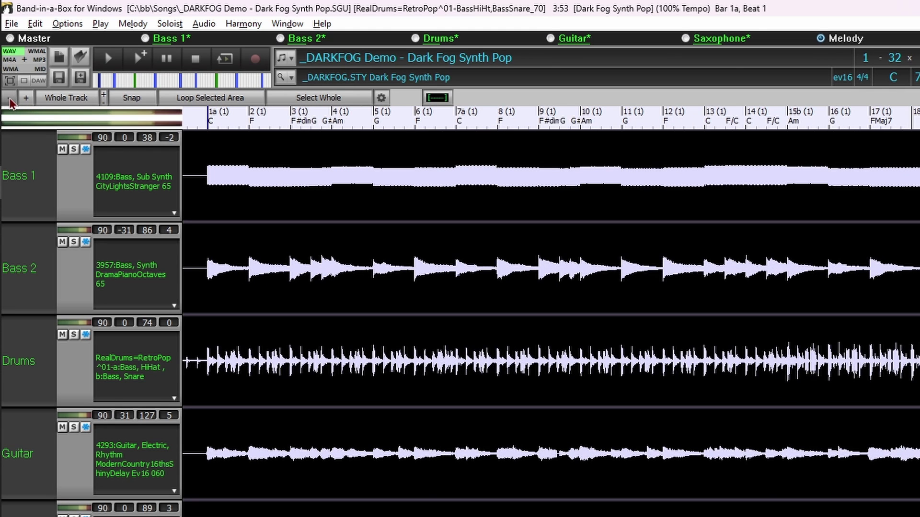
{"action": "left_click", "coordinate": [10, 99]}
{"action": "left_click", "coordinate": [9, 99]}
{"action": "left_click", "coordinate": [9, 99]}
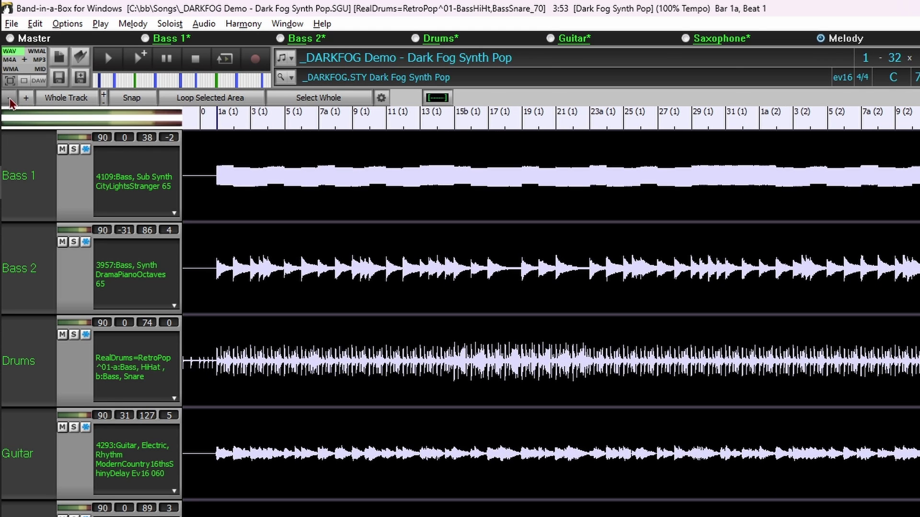
{"action": "left_click", "coordinate": [105, 102]}
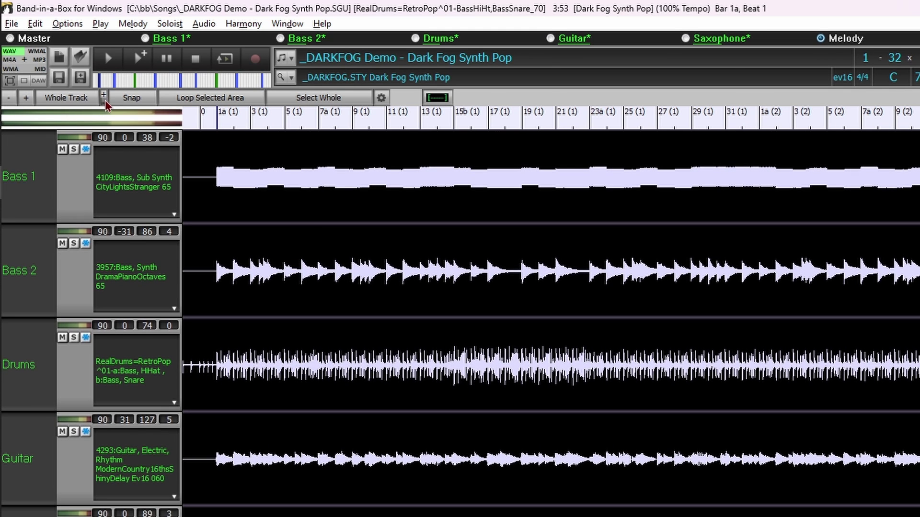
{"action": "left_click", "coordinate": [106, 105]}
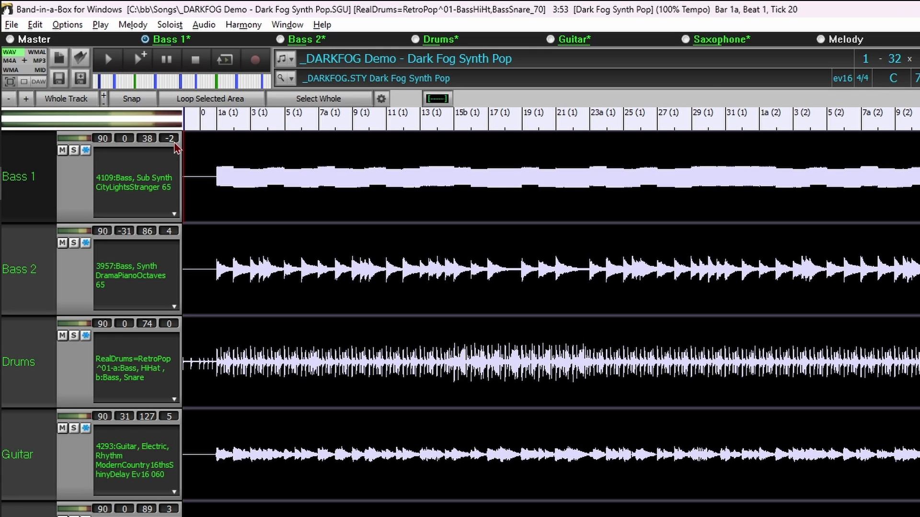
Raise Bass 1's volume to 92 and give Bass 1 a tone of -5.
{"action": "scroll", "coordinate": [176, 146], "scroll_direction": "up", "scroll_amount": 2}
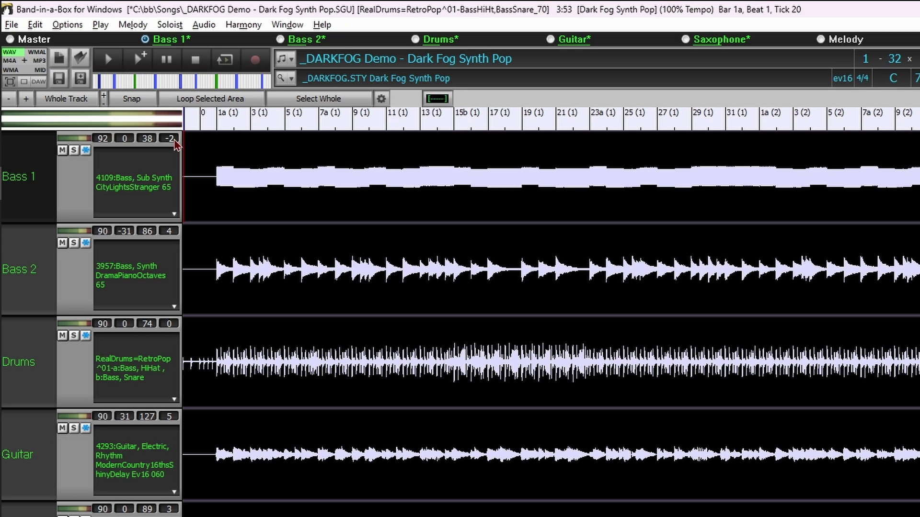
{"action": "scroll", "coordinate": [176, 144], "scroll_direction": "up", "scroll_amount": 2}
{"action": "scroll", "coordinate": [170, 142], "scroll_direction": "down", "scroll_amount": 2}
{"action": "left_click", "coordinate": [169, 139]}
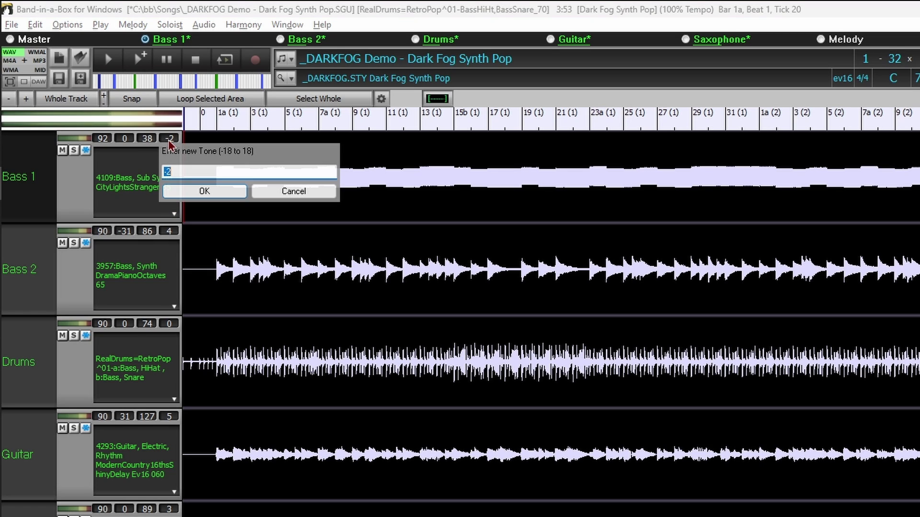
{"action": "type", "text": "-5"}
{"action": "key", "text": "Return"}
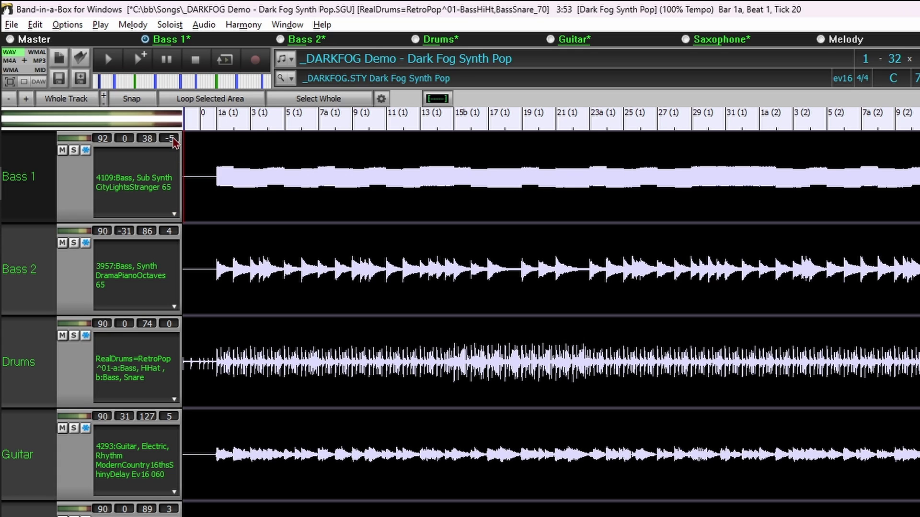
Try a tone of -10 on every track at once, then undo it.
{"action": "scroll", "coordinate": [171, 139], "scroll_direction": "up", "scroll_amount": 2}
{"action": "scroll", "coordinate": [172, 138], "scroll_direction": "up", "scroll_amount": 10, "text": "ctrl"}
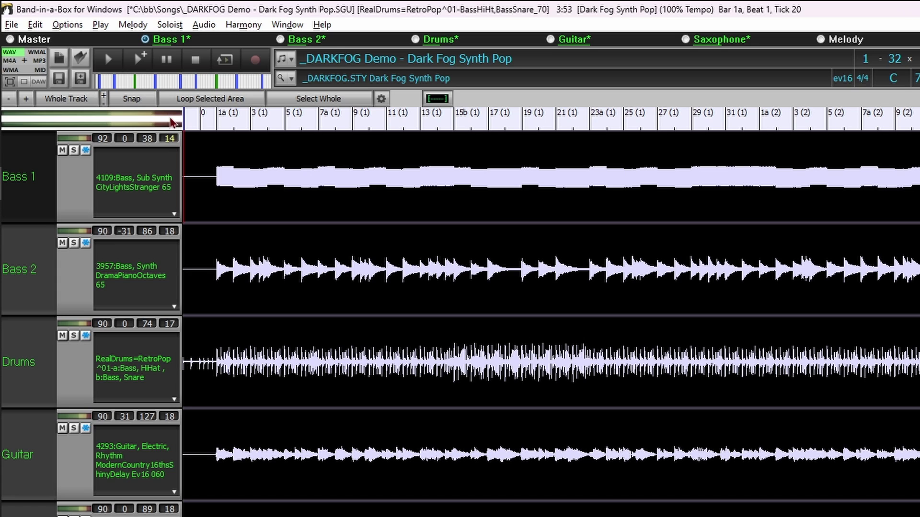
{"action": "scroll", "coordinate": [170, 136], "scroll_direction": "down", "scroll_amount": 10, "text": "ctrl"}
{"action": "scroll", "coordinate": [172, 146], "scroll_direction": "down", "scroll_amount": 6, "text": "ctrl"}
{"action": "scroll", "coordinate": [171, 141], "scroll_direction": "up", "scroll_amount": 6, "text": "ctrl"}
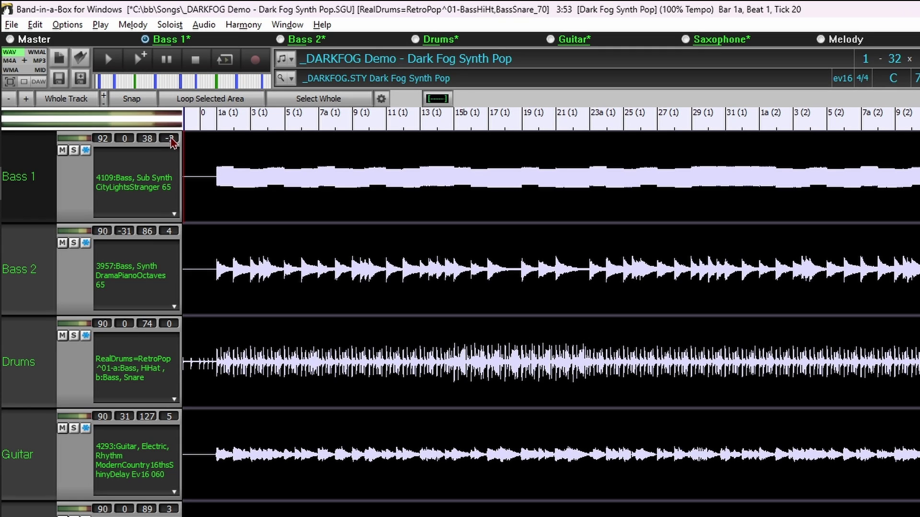
{"action": "mouse_move", "coordinate": [172, 141]}
{"action": "left_mouse_down"}
{"action": "mouse_move", "coordinate": [173, 112]}
{"action": "mouse_move", "coordinate": [177, 154]}
{"action": "left_mouse_up"}
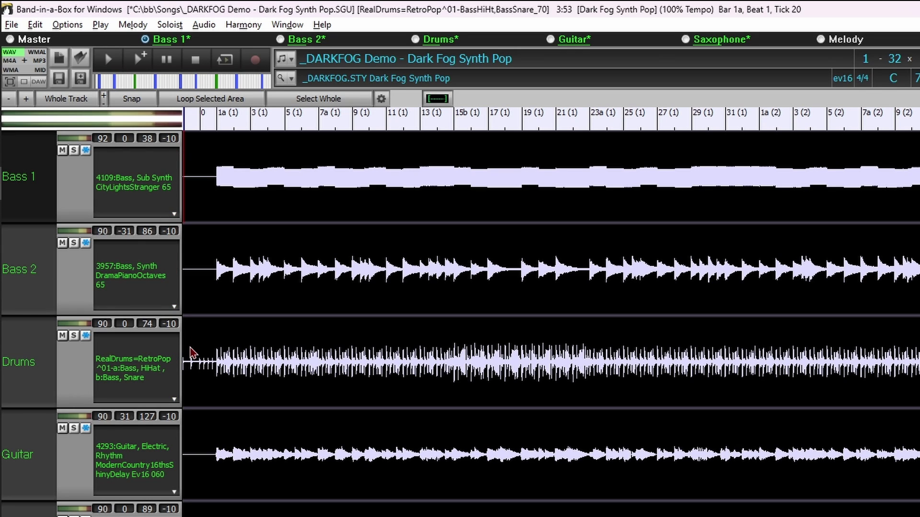
{"action": "key", "text": "ctrl+z"}
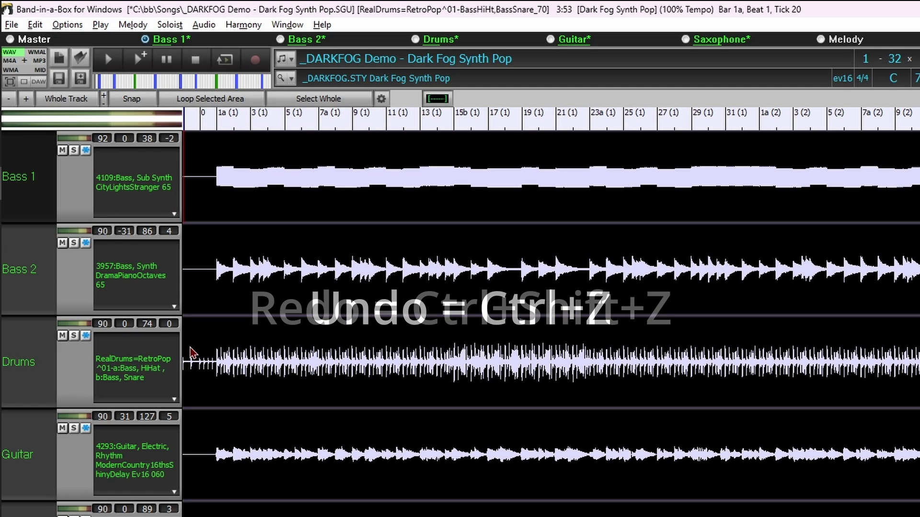
Redo every track's tone to -10 and widen the track header panel.
{"action": "key", "text": "ctrl+shift+z"}
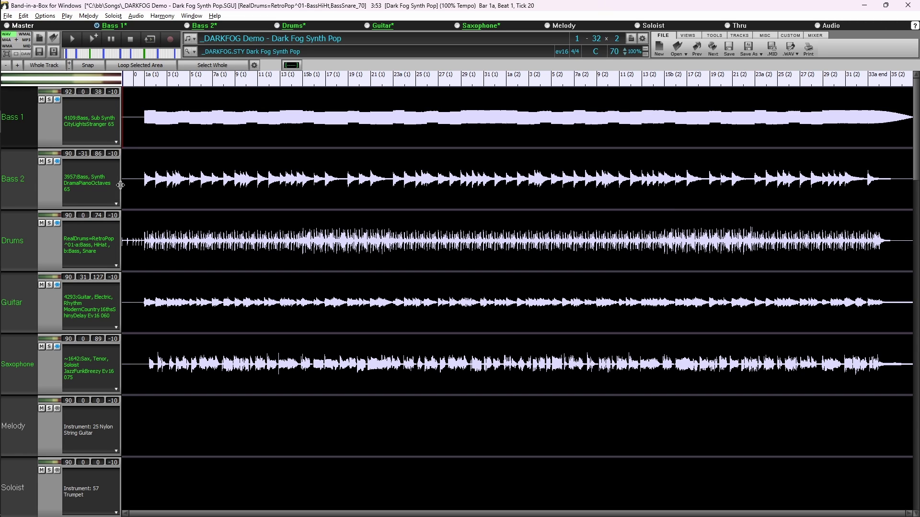
{"action": "left_click_drag", "start_coordinate": [121, 185], "coordinate": [192, 186]}
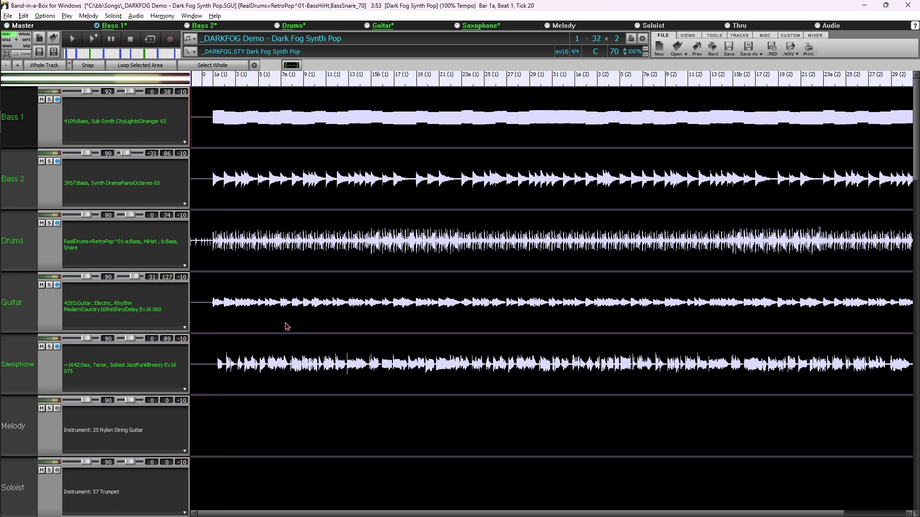
Rename the Saxophone track to 'sax'.
{"action": "double_click", "coordinate": [26, 367]}
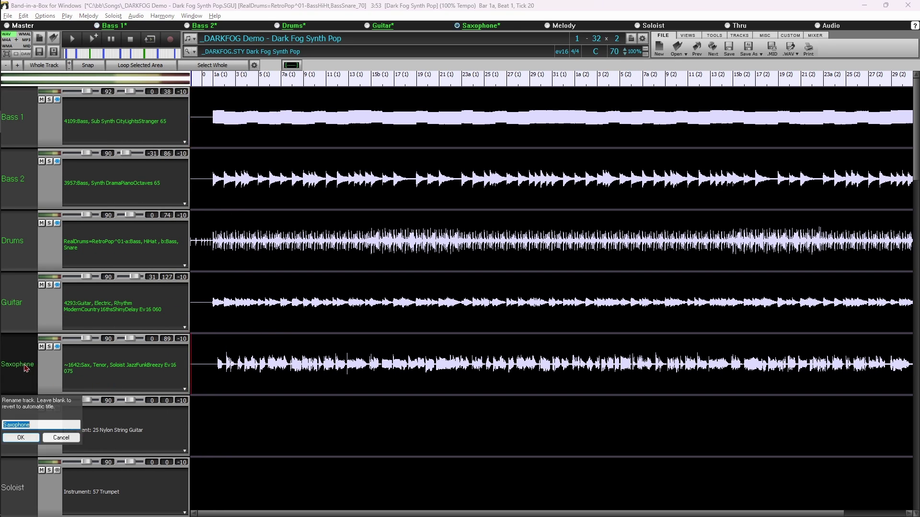
{"action": "type", "text": "a"}
{"action": "type", "text": "sax"}
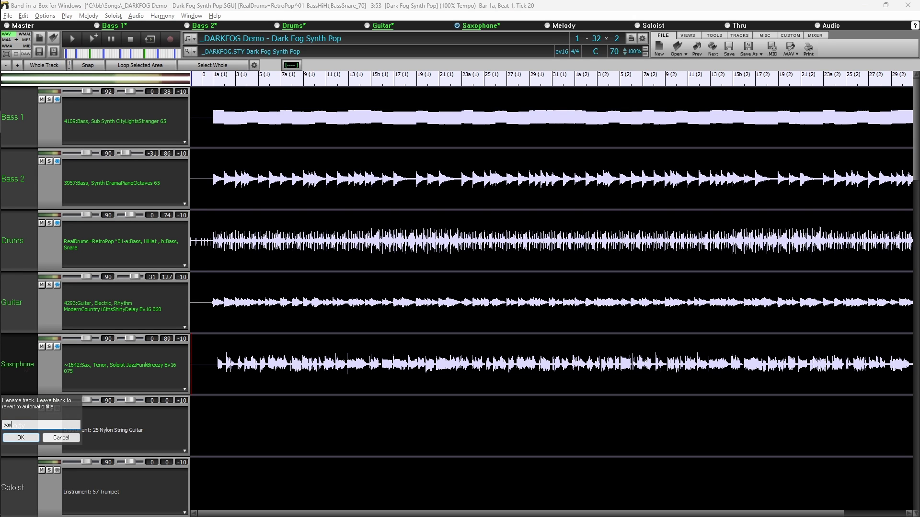
{"action": "key", "text": "Return"}
Open the sax track's actions menu from its dropdown arrow.
{"action": "right_click", "coordinate": [26, 367]}
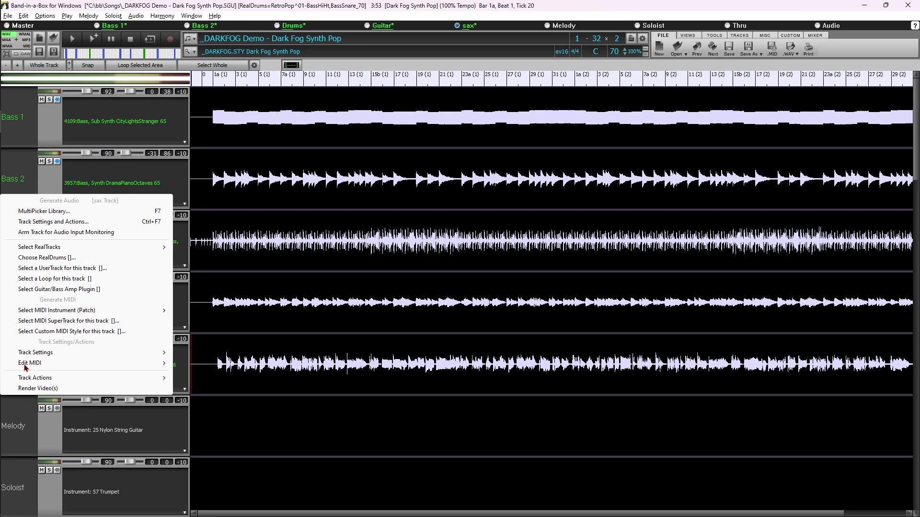
{"action": "key", "text": "Escape"}
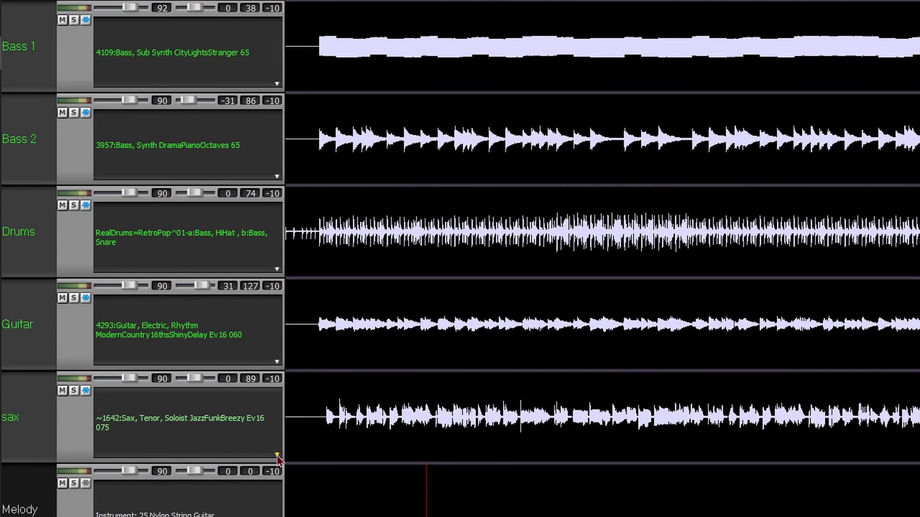
{"action": "left_click", "coordinate": [277, 456]}
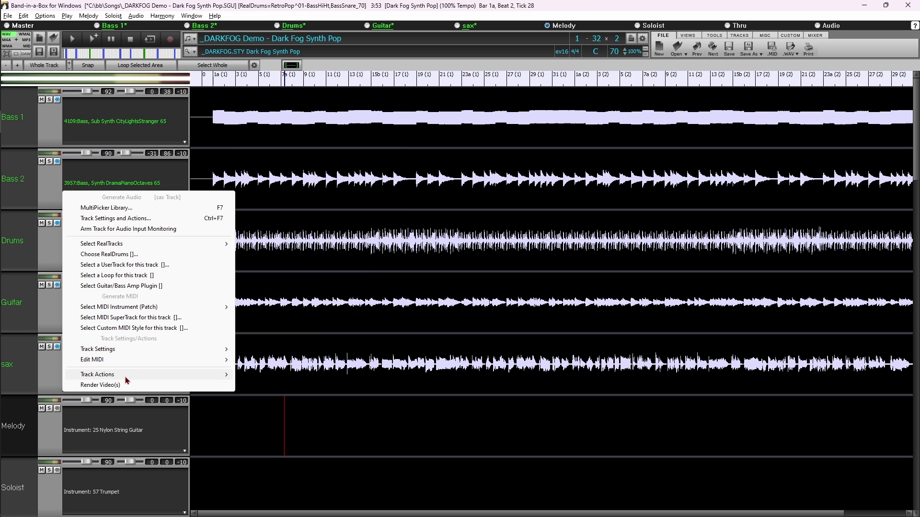
Close the sax menu and render the Guitar track to audio with the WAV button.
{"action": "mouse_move", "coordinate": [125, 376]}
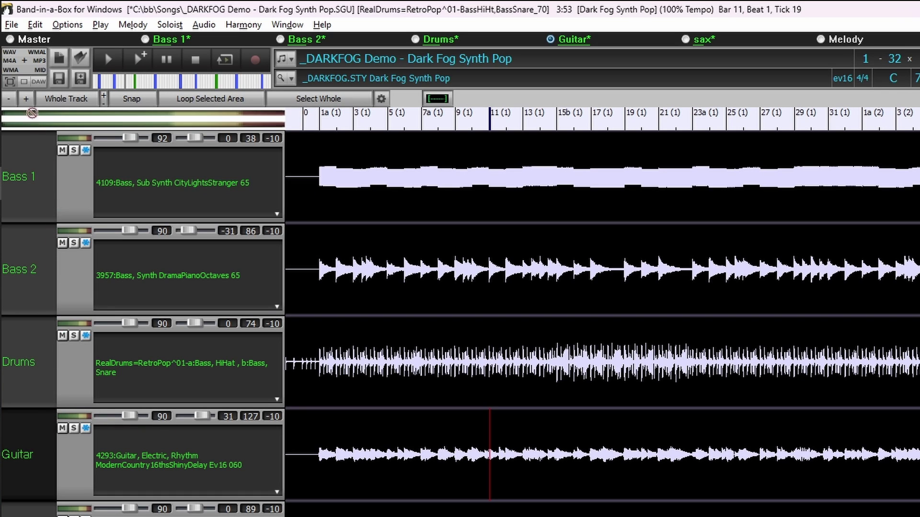
{"action": "left_click", "coordinate": [15, 55]}
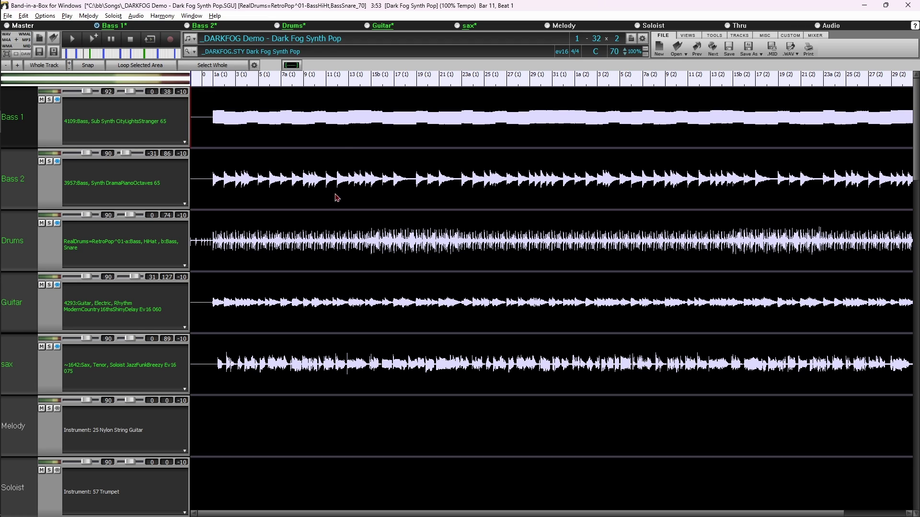
Switch to Edit mode and drag the sax section near bar 9 slightly earlier.
{"action": "left_click", "coordinate": [292, 65]}
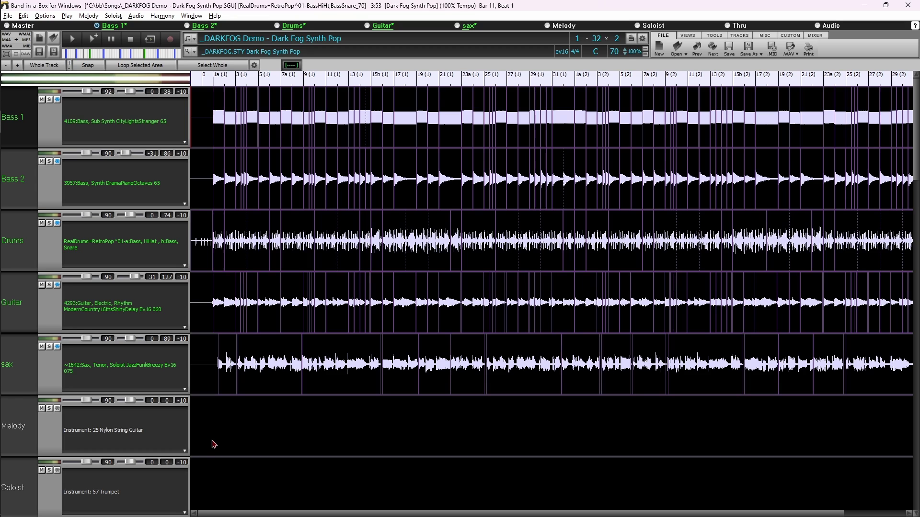
{"action": "left_click", "coordinate": [340, 347]}
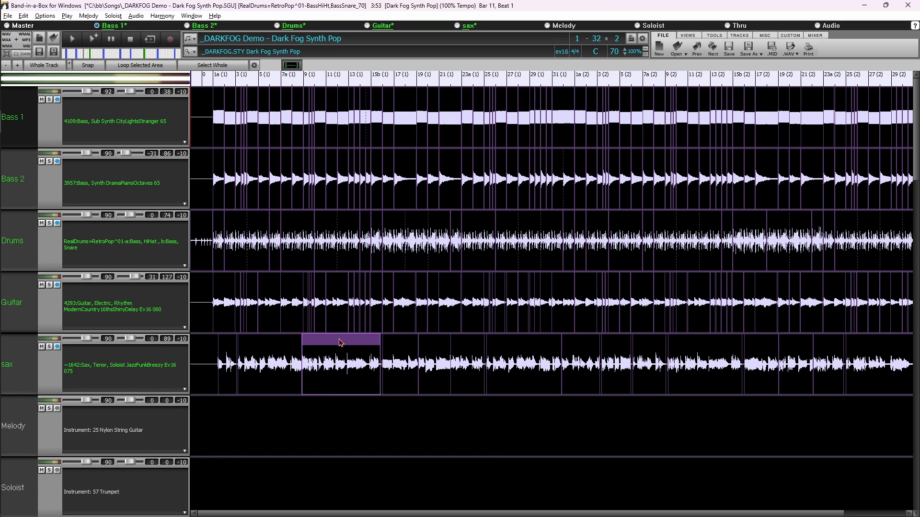
{"action": "left_click_drag", "start_coordinate": [340, 342], "coordinate": [305, 357]}
Zoom in, set the edit position just before bar 9, and trim the sax riff's start later.
{"action": "scroll", "coordinate": [299, 403], "scroll_direction": "up", "scroll_amount": 5}
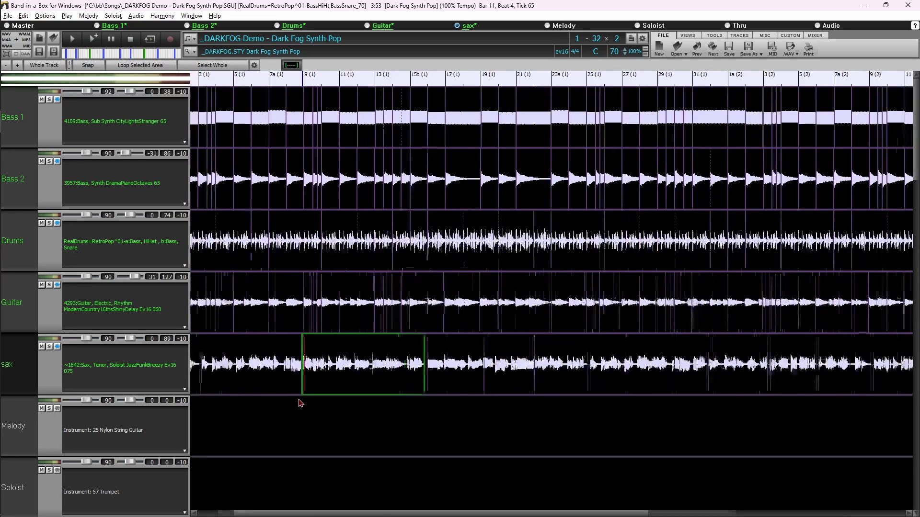
{"action": "scroll", "coordinate": [298, 404], "scroll_direction": "up", "scroll_amount": 3}
{"action": "left_click", "coordinate": [489, 426]}
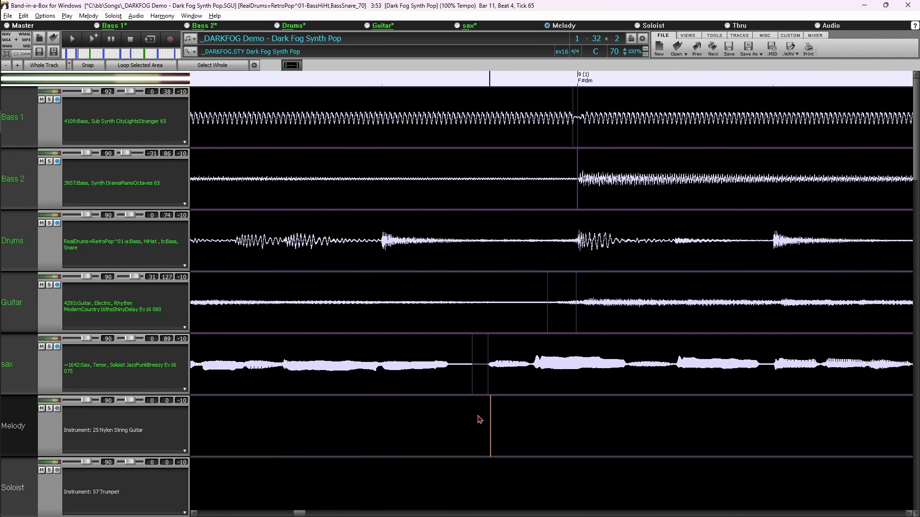
{"action": "left_click", "coordinate": [480, 408]}
{"action": "left_click_drag", "start_coordinate": [484, 373], "coordinate": [533, 373]}
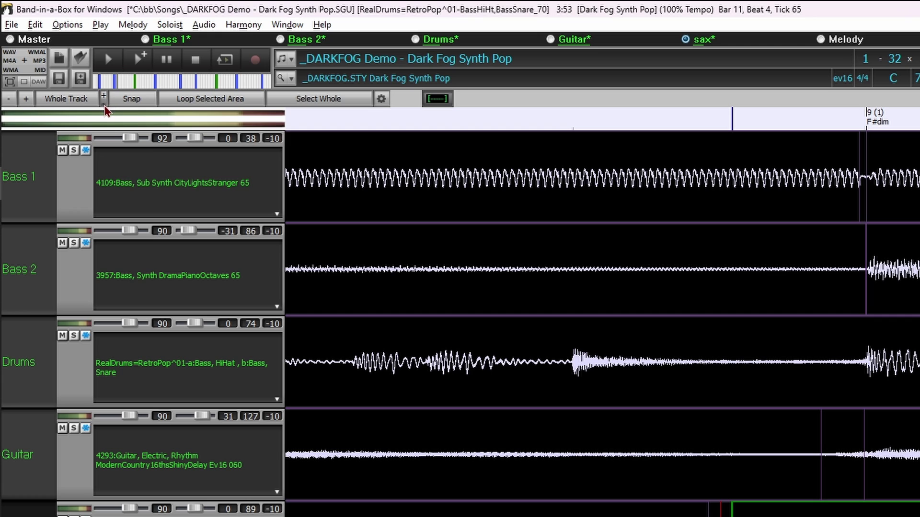
Zoom out to the whole song, mark a test region on Bass 1, then clear it.
{"action": "left_click", "coordinate": [85, 100]}
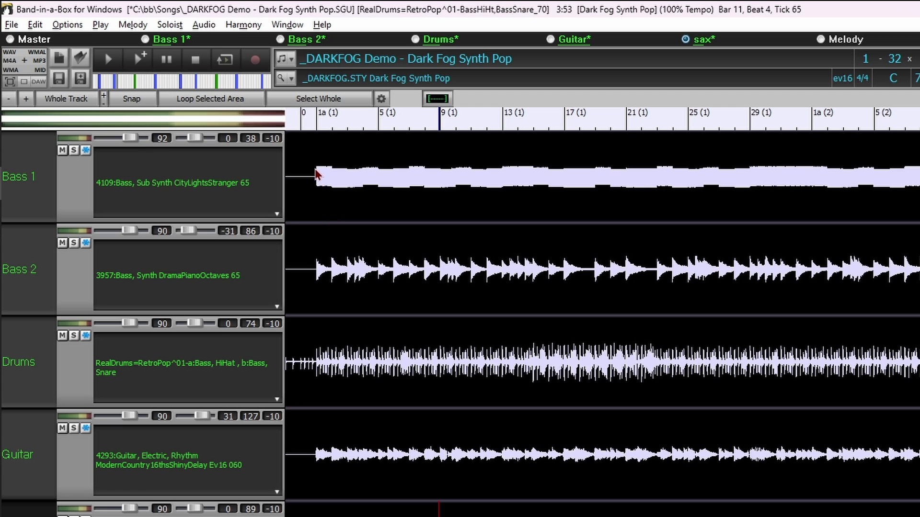
{"action": "left_click_drag", "start_coordinate": [316, 176], "coordinate": [361, 178]}
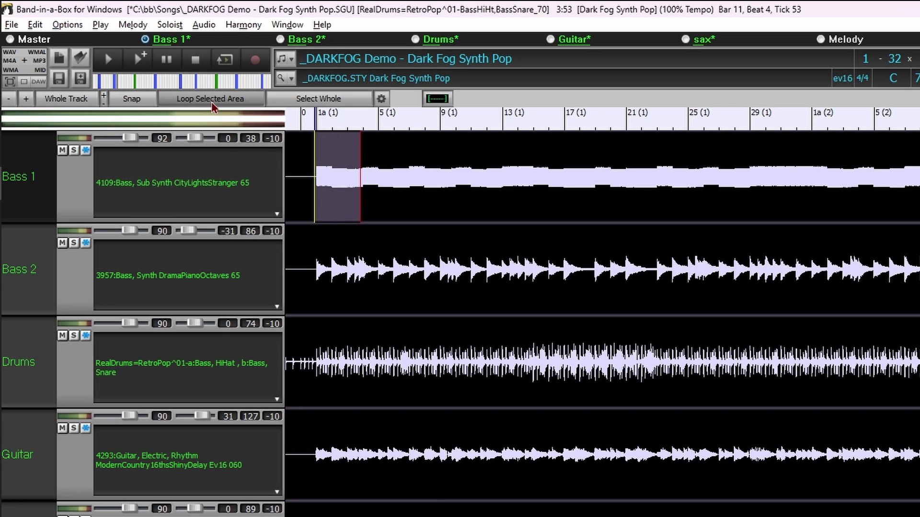
{"action": "left_click", "coordinate": [354, 100]}
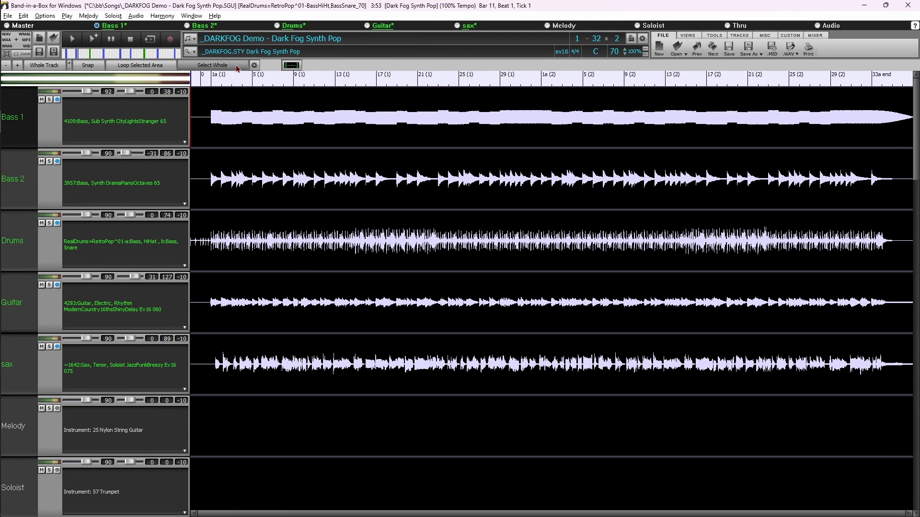
Select the whole Drums track, reactivate Bass 1, and open Audio Edit Settings via the gear button.
{"action": "left_click", "coordinate": [33, 244]}
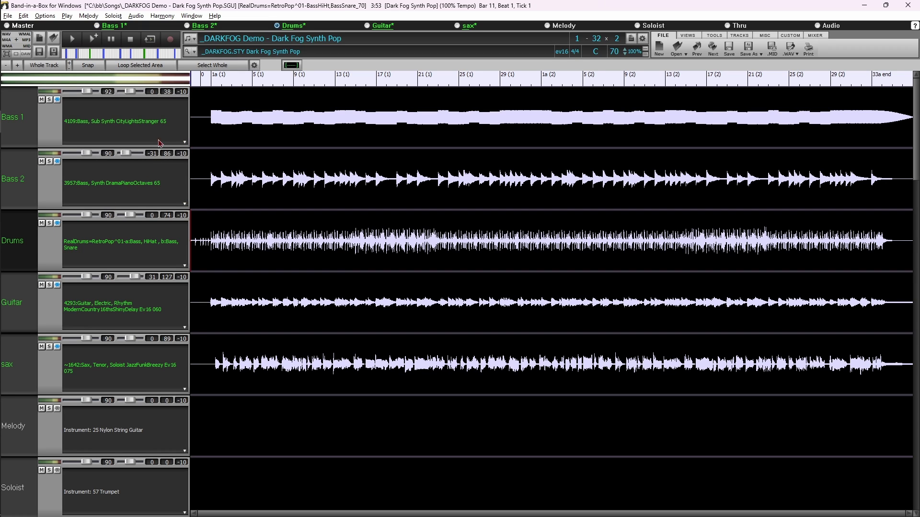
{"action": "left_click", "coordinate": [209, 66]}
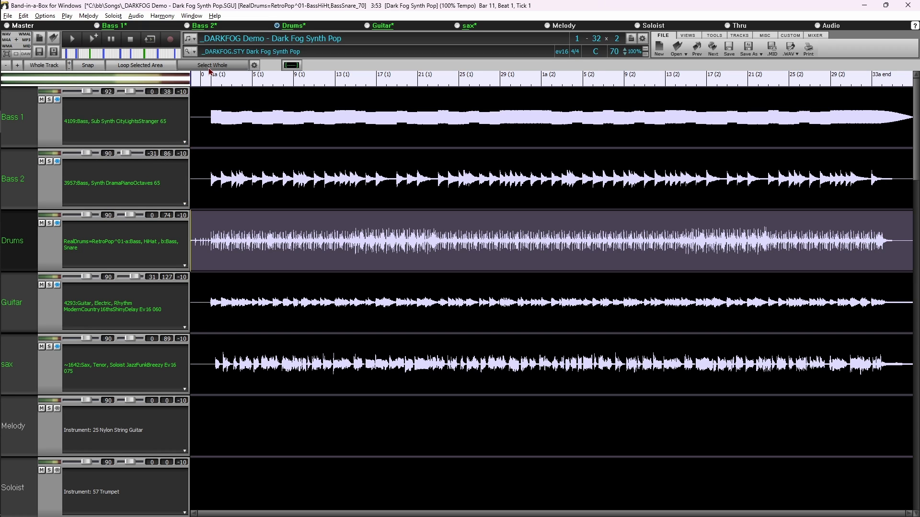
{"action": "left_click", "coordinate": [249, 139]}
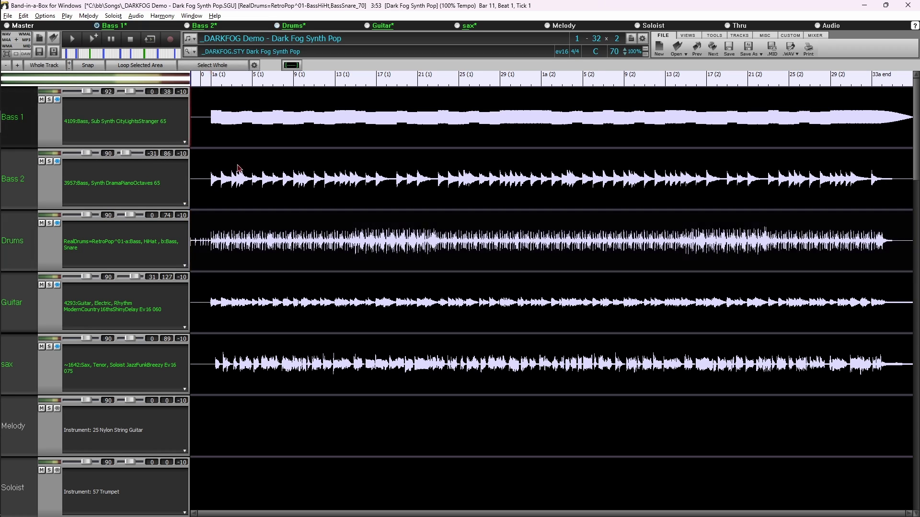
{"action": "left_click", "coordinate": [255, 65]}
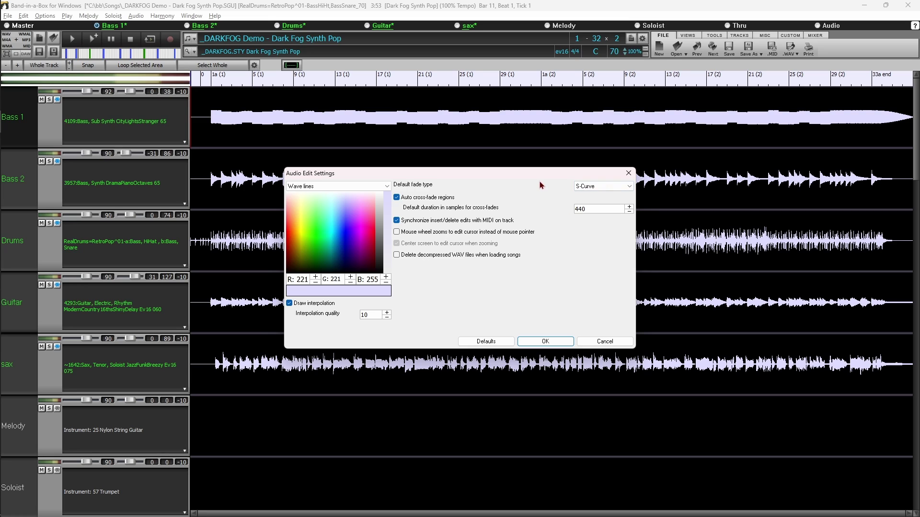
Set the Wave lines colour to orange (255, 105, 10) in Audio Edit Settings and confirm.
{"action": "left_click", "coordinate": [292, 231]}
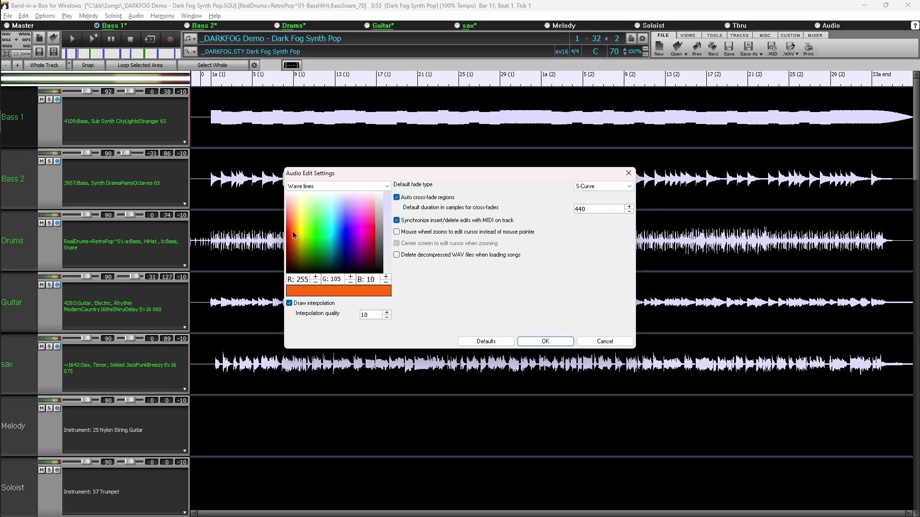
{"action": "left_click", "coordinate": [562, 345]}
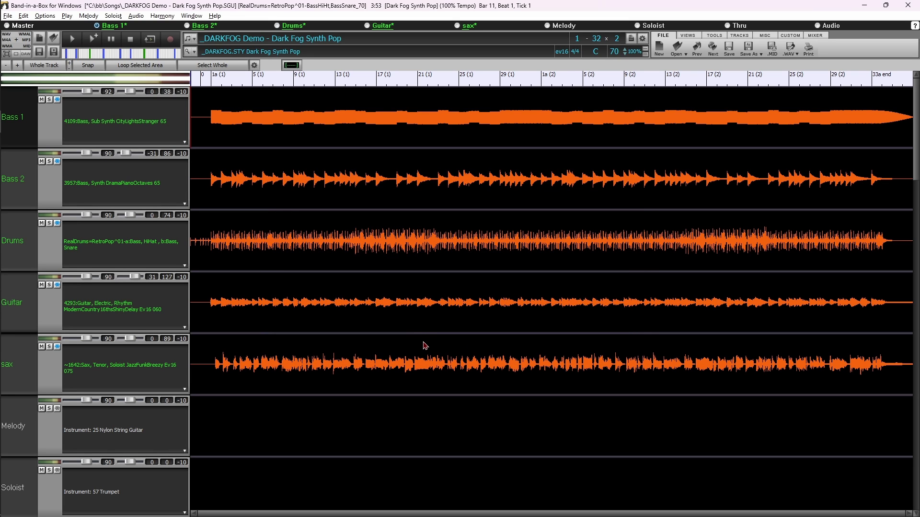